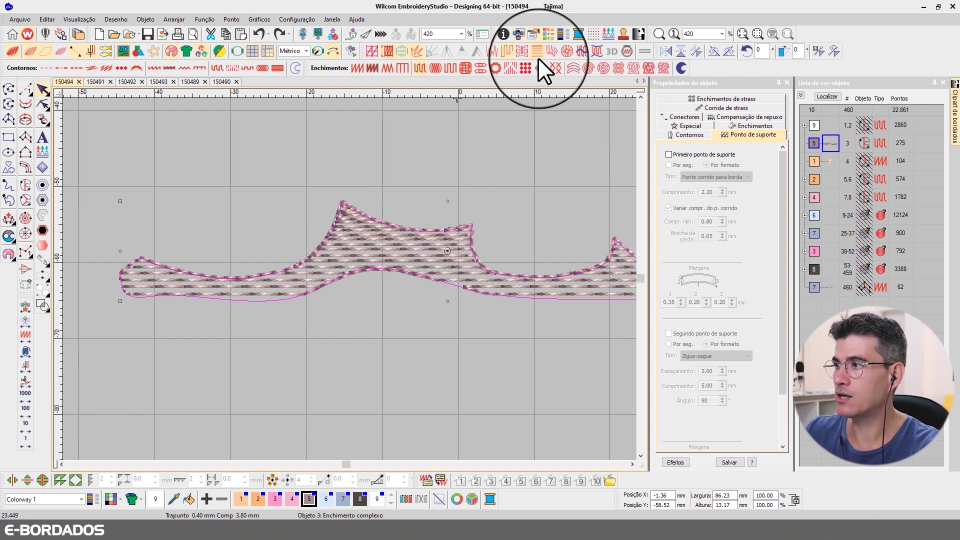
Examine the maximum and minimum accordion spacing of the ground shadow fill beneath the elephant
left_click(539, 64)
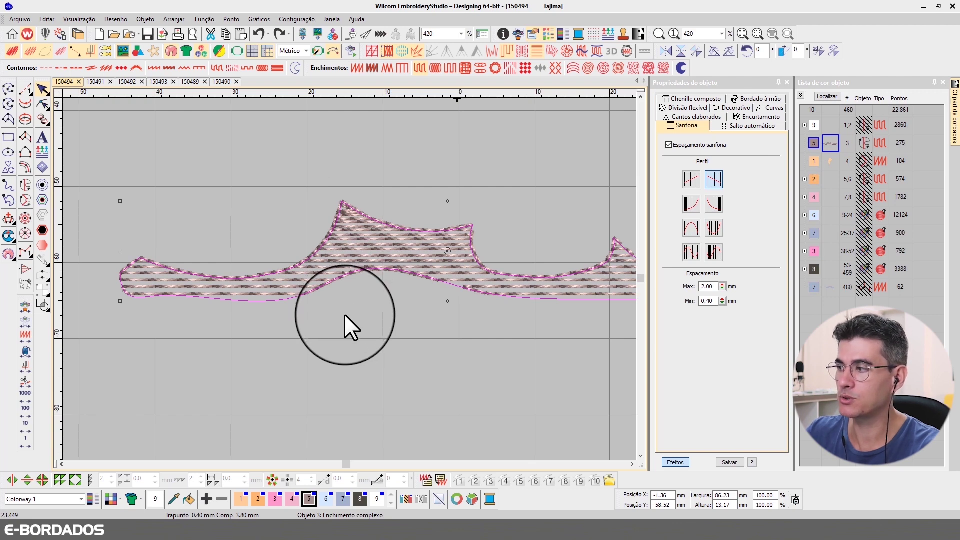
double_click(709, 301)
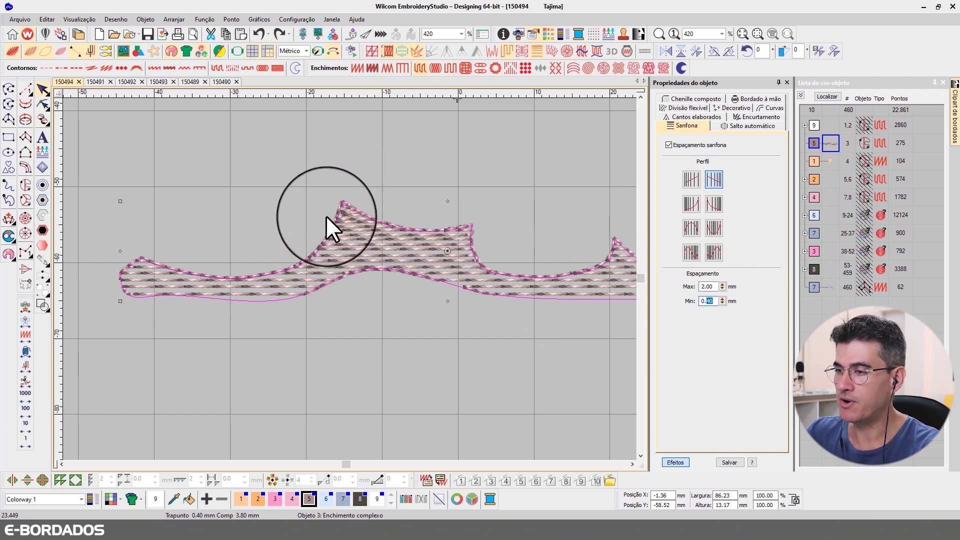
double_click(707, 287)
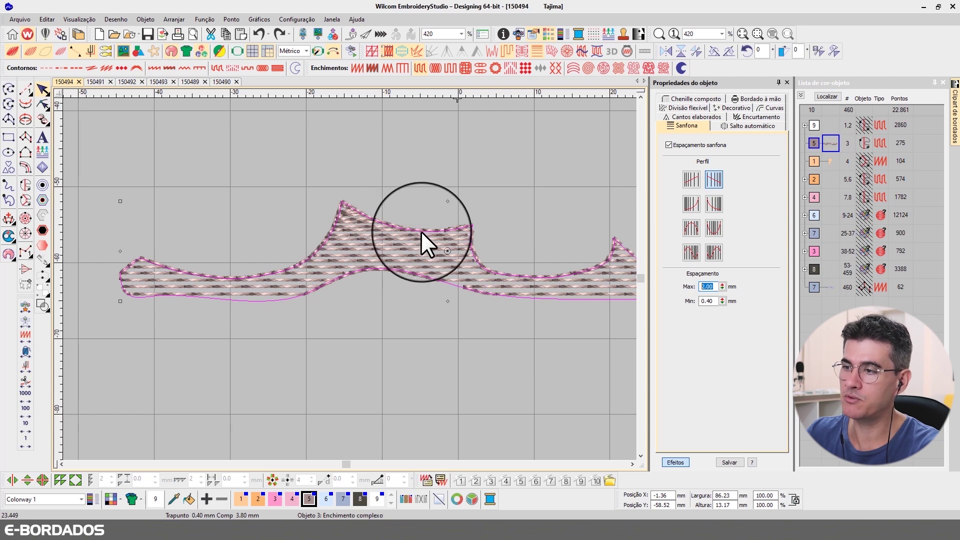
left_click(423, 156)
scroll(449, 239, "down", 2)
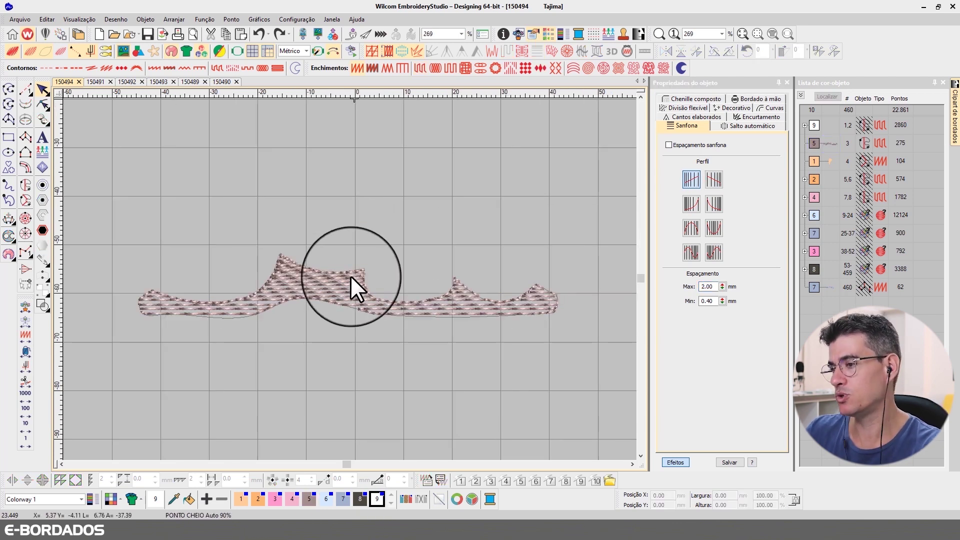
left_click(331, 290)
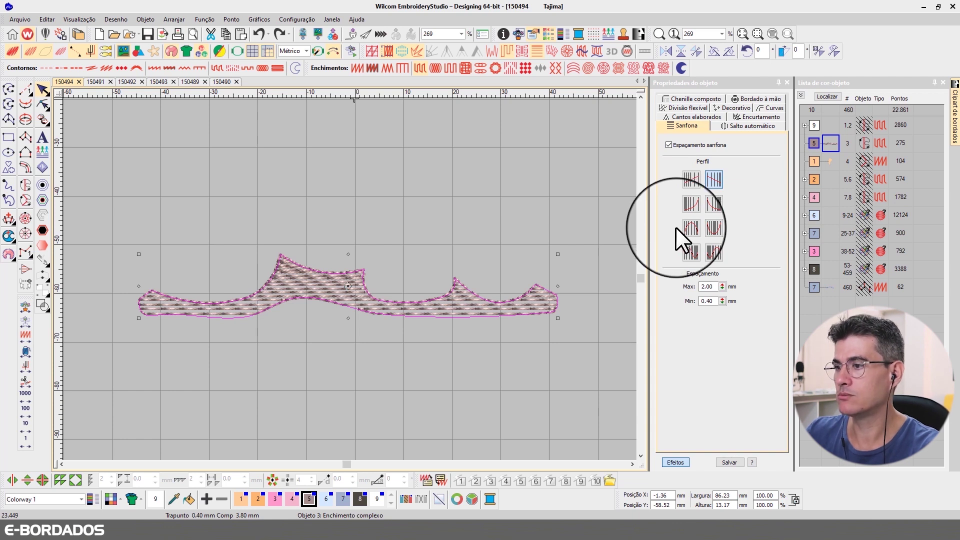
left_click(556, 190)
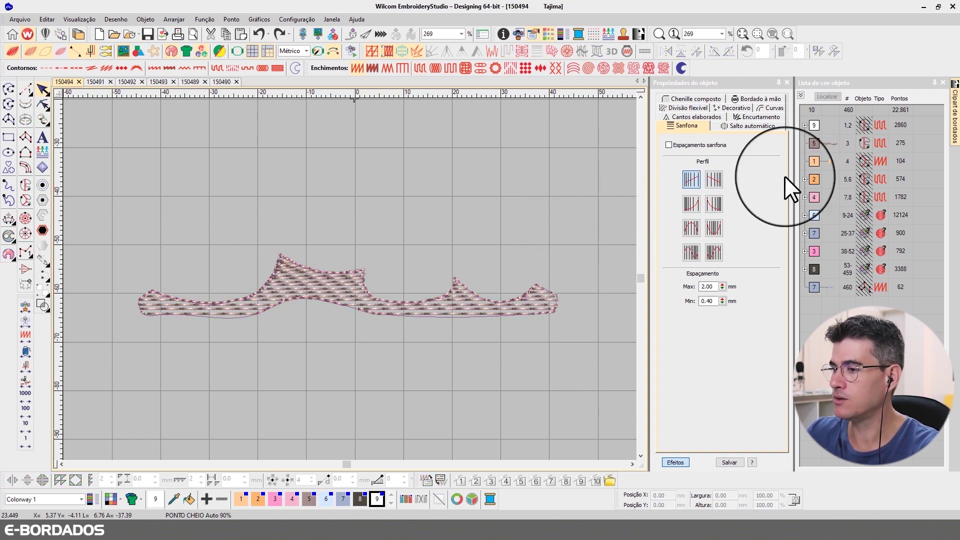
Locate the colour 1 wing in the full design and isolate the butterfly's three wing objects in colours 1 and 2
left_click(829, 161)
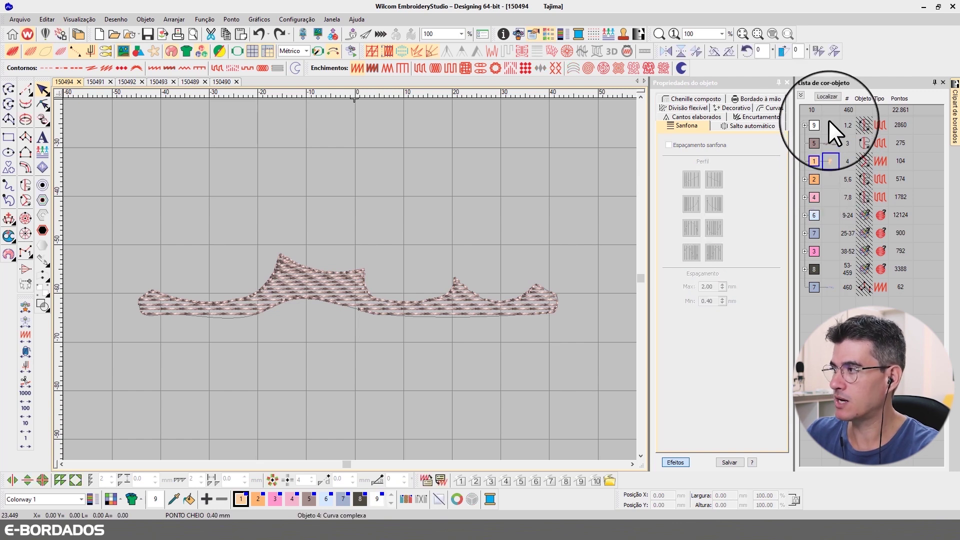
left_click(827, 97)
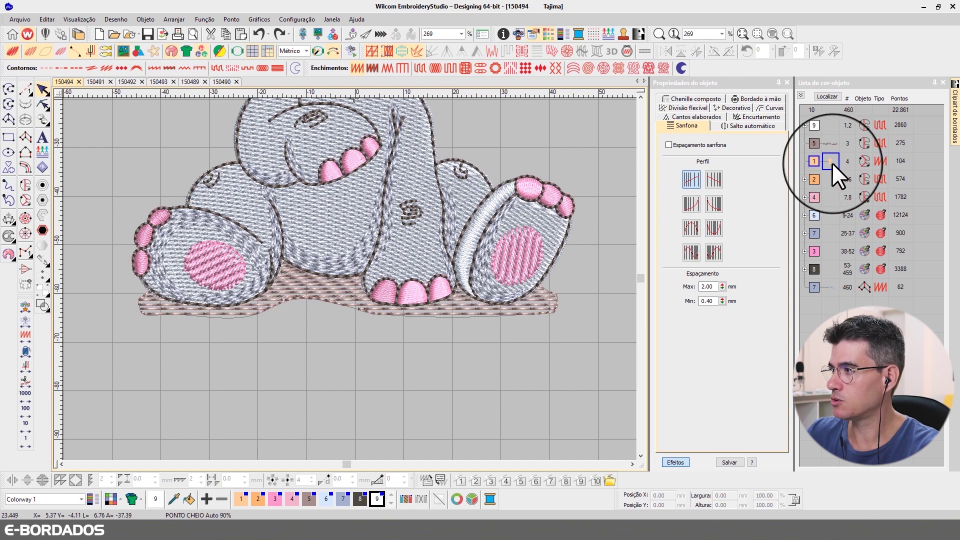
left_click(830, 162)
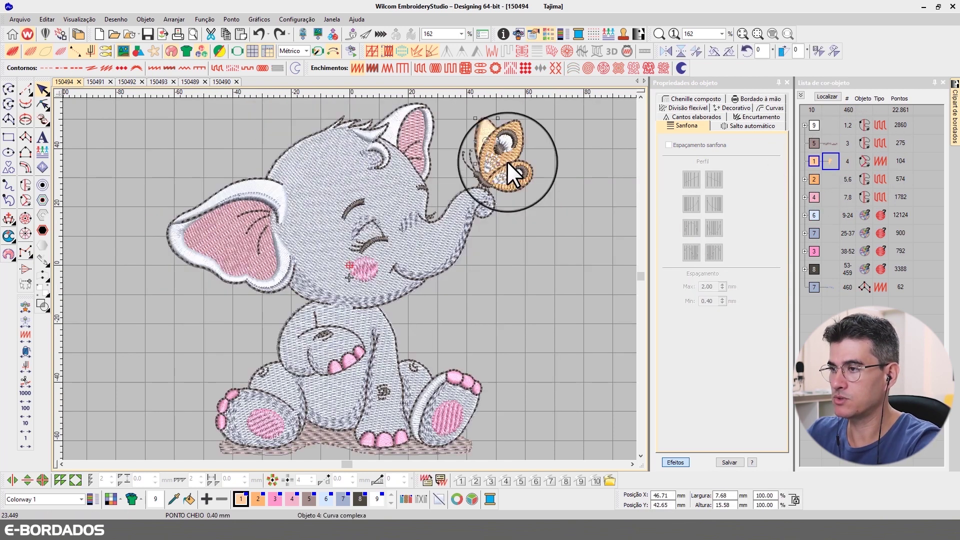
left_click(825, 97)
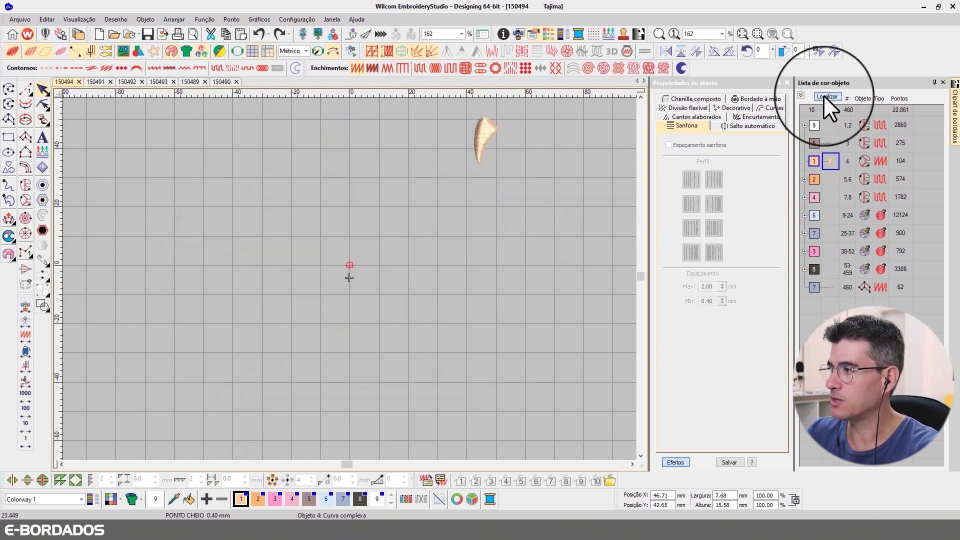
left_click(813, 179, "ctrl")
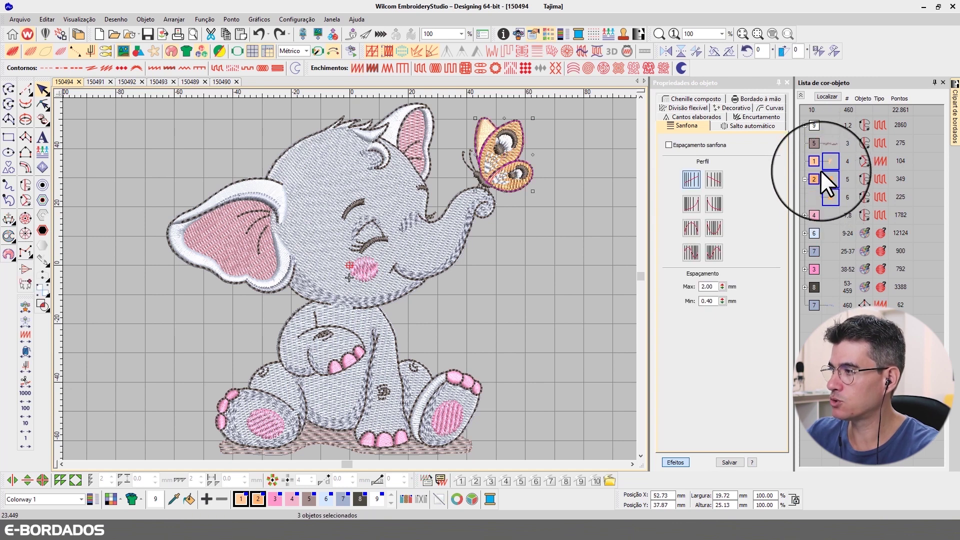
left_click(860, 197)
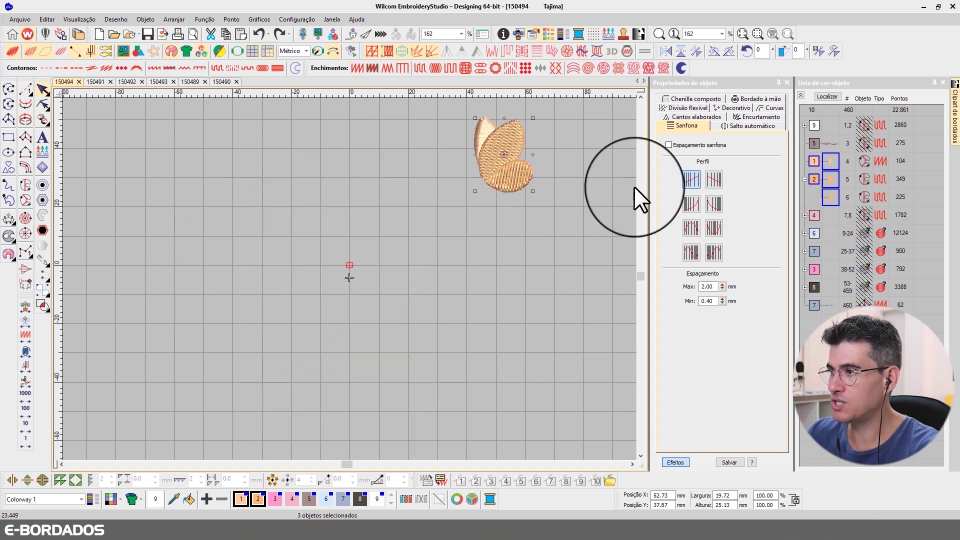
Compare the two colour 2 wings in the plain stitch view and the realistic stitch view
left_click(578, 141)
key("b")
left_click_drag(550, 193, 400, 190)
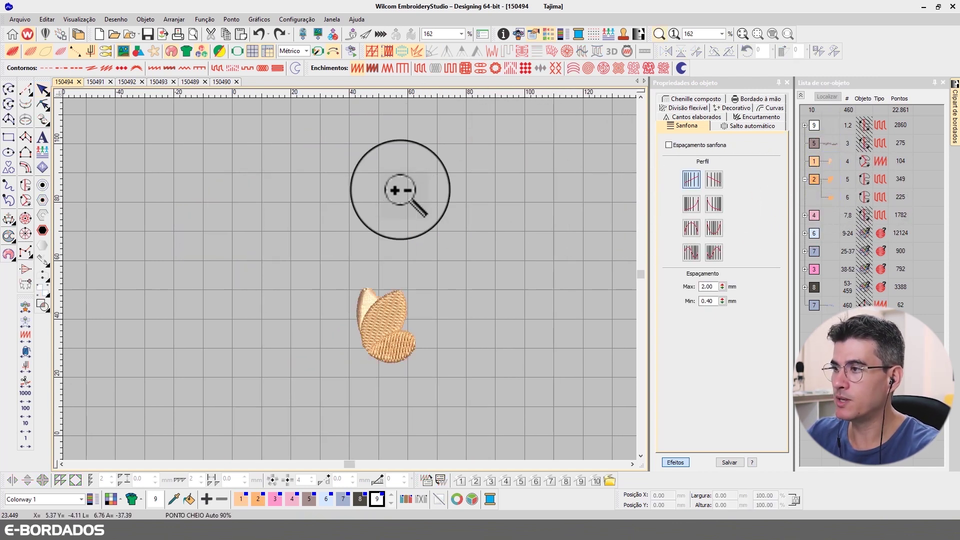
left_click_drag(333, 208, 443, 382)
left_click(381, 308)
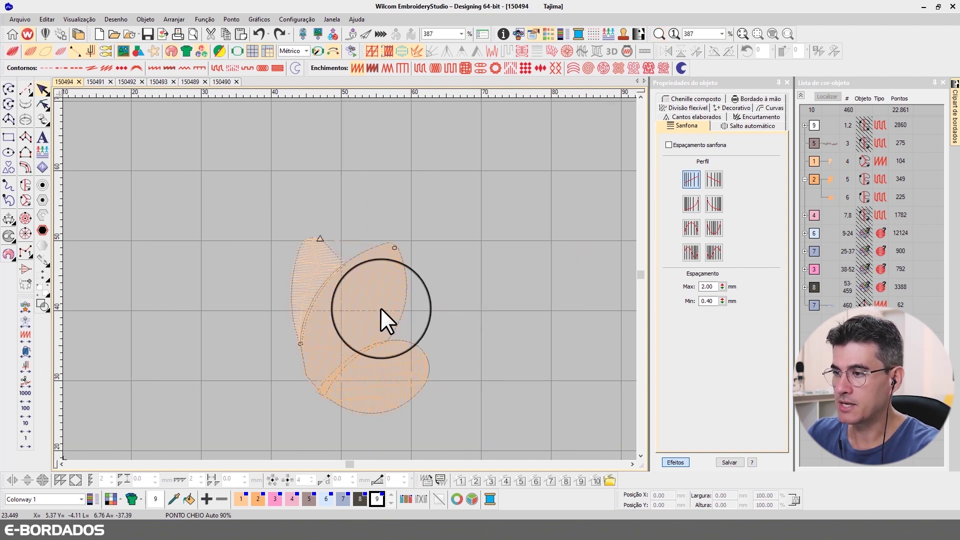
left_click(380, 308)
left_click(401, 380, "ctrl")
key("t")
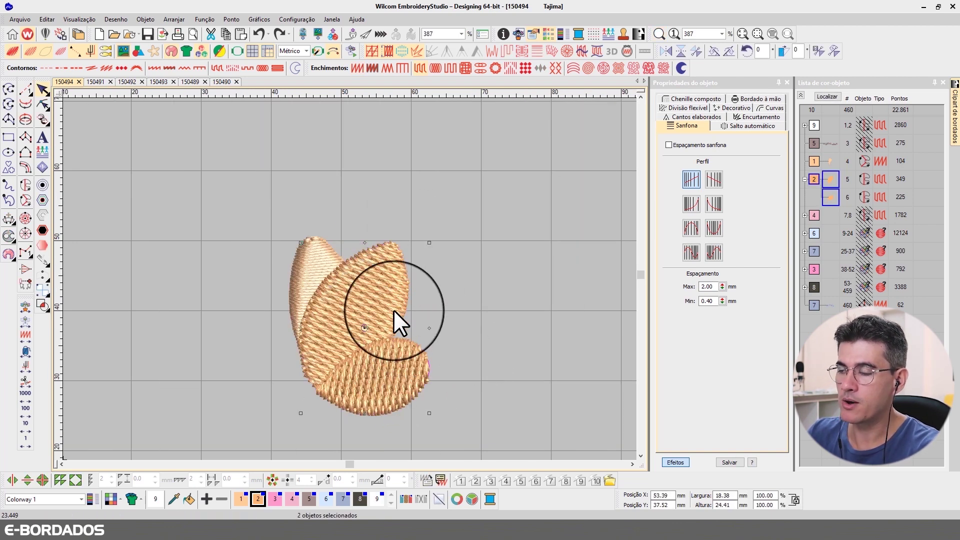
Measure across the butterfly's wings with the Measure tool
left_click(484, 307)
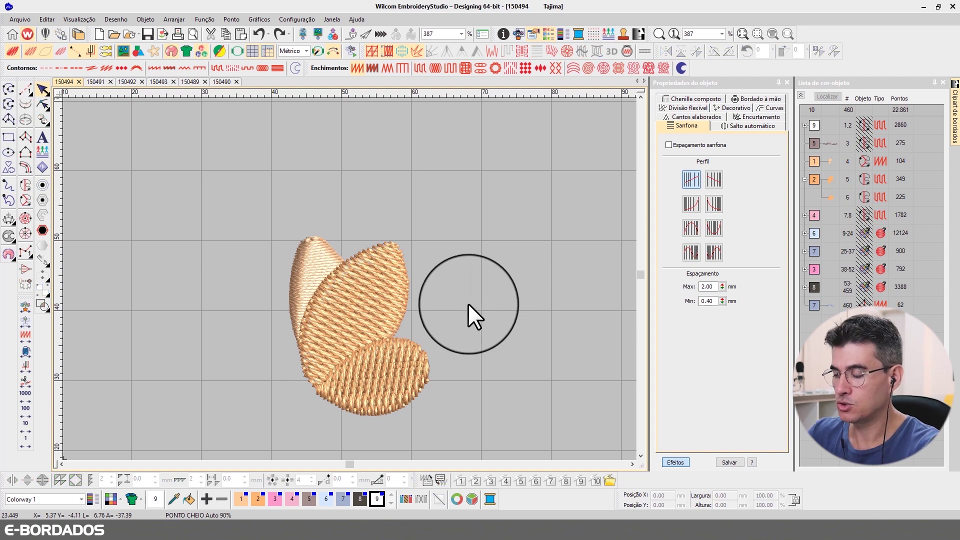
key("m")
left_click(324, 279)
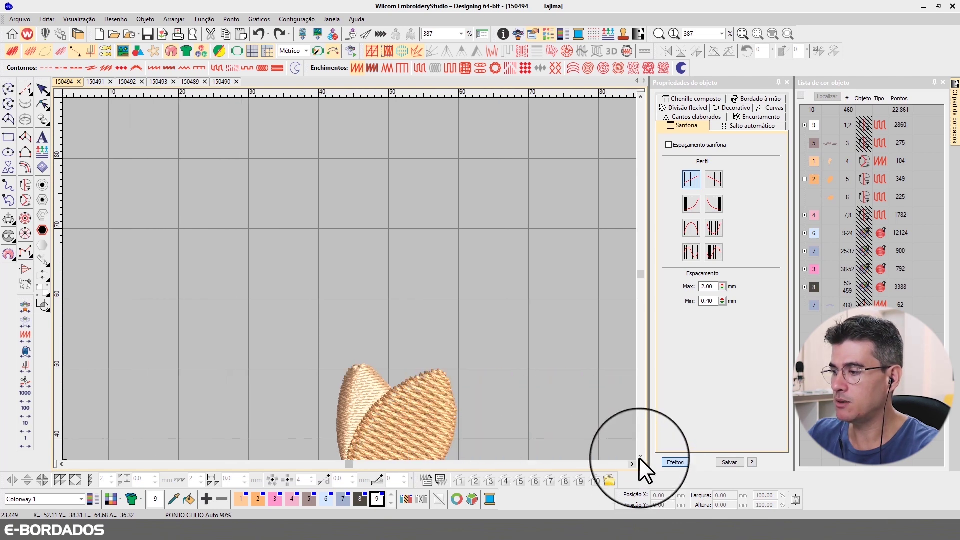
left_click(42, 90)
Change the fill of both colour 2 butterfly wings from Tatami to Ponto cheio
left_click(430, 276)
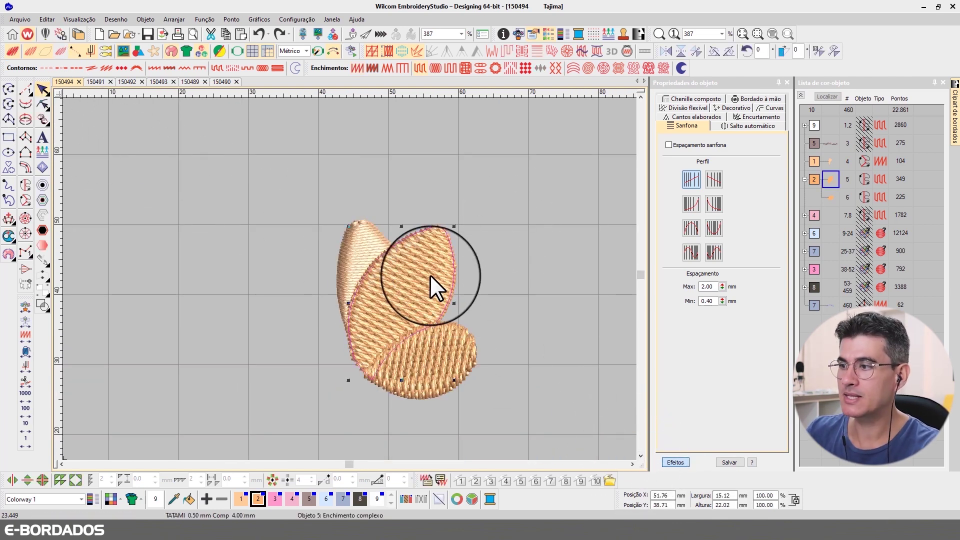
left_click(455, 352, "ctrl")
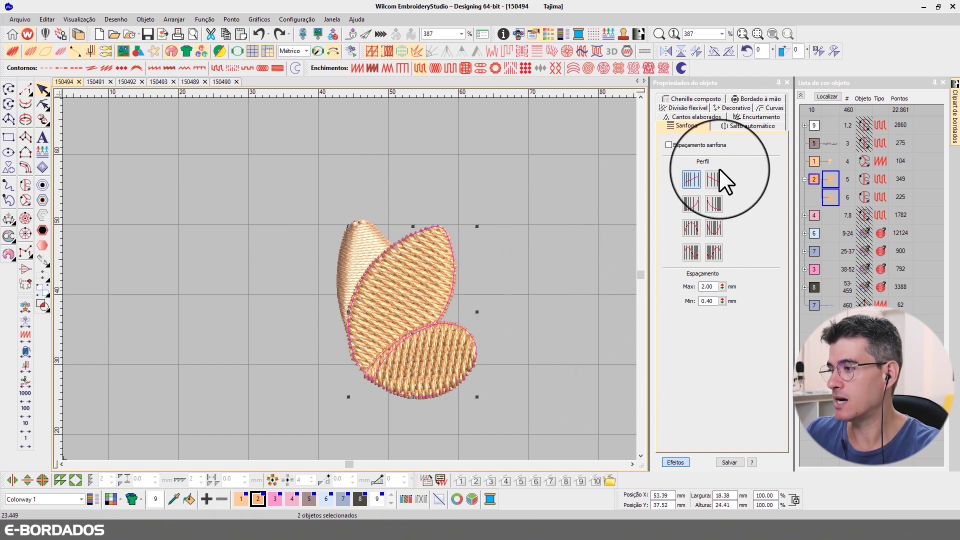
left_click(400, 285)
left_click(731, 136)
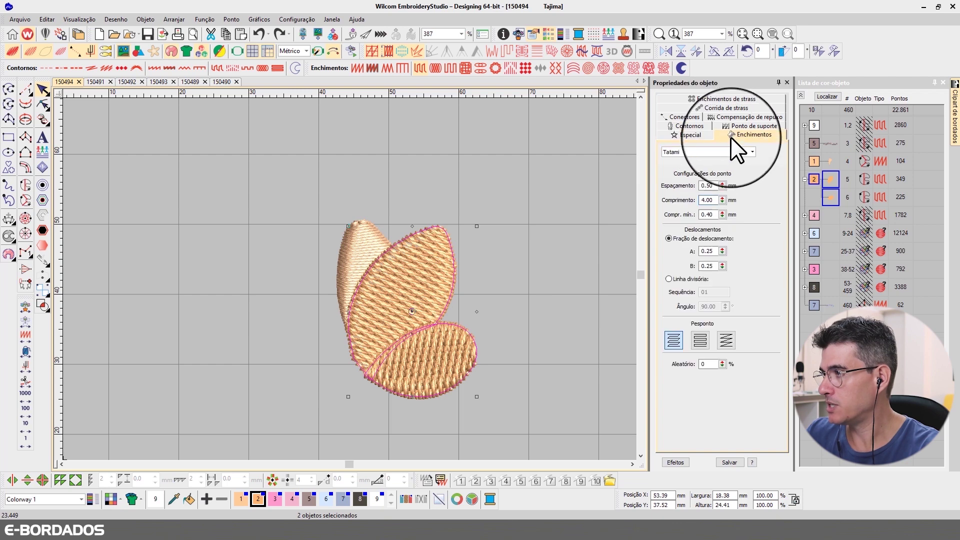
left_click(684, 153)
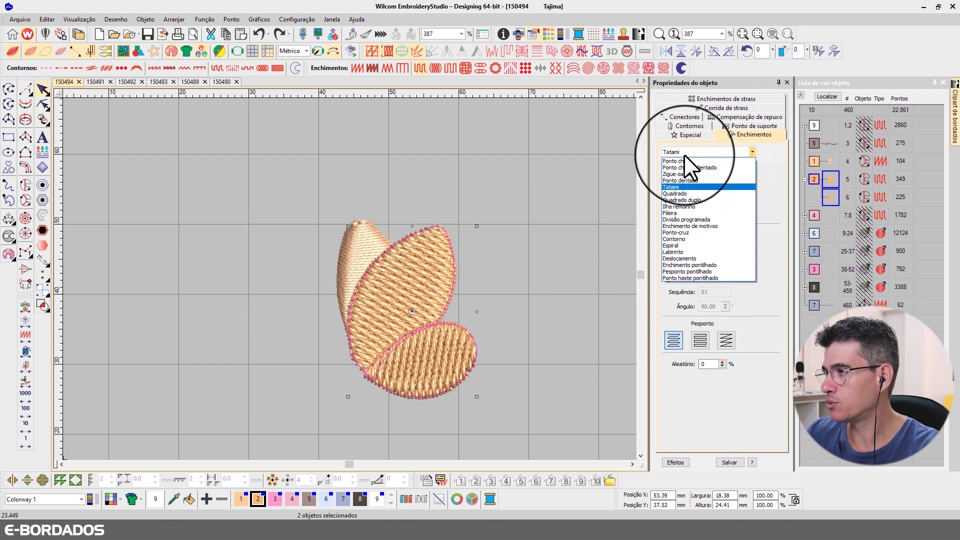
left_click(685, 156)
left_click(680, 152)
left_click(679, 159)
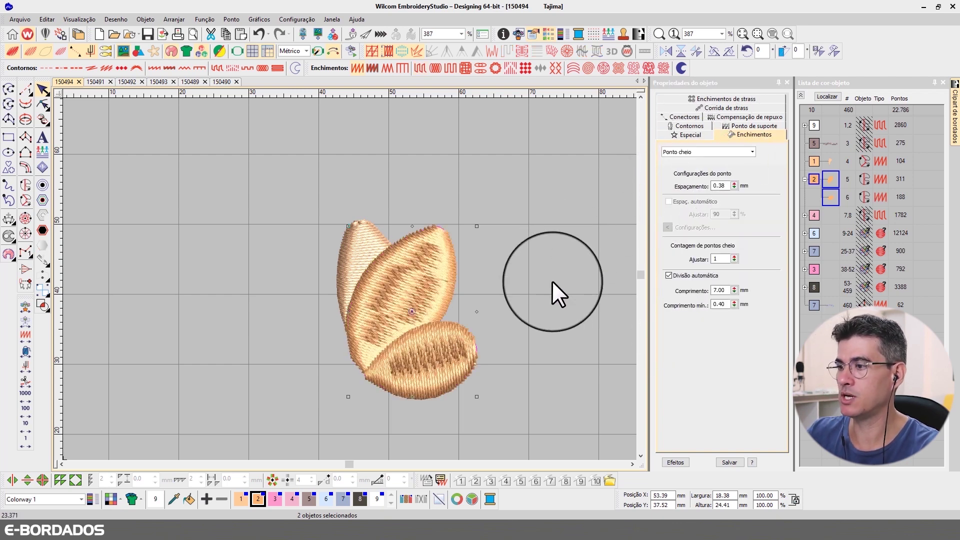
Set the automatic split length of both satin-filled wings to 12 mm
double_click(732, 290)
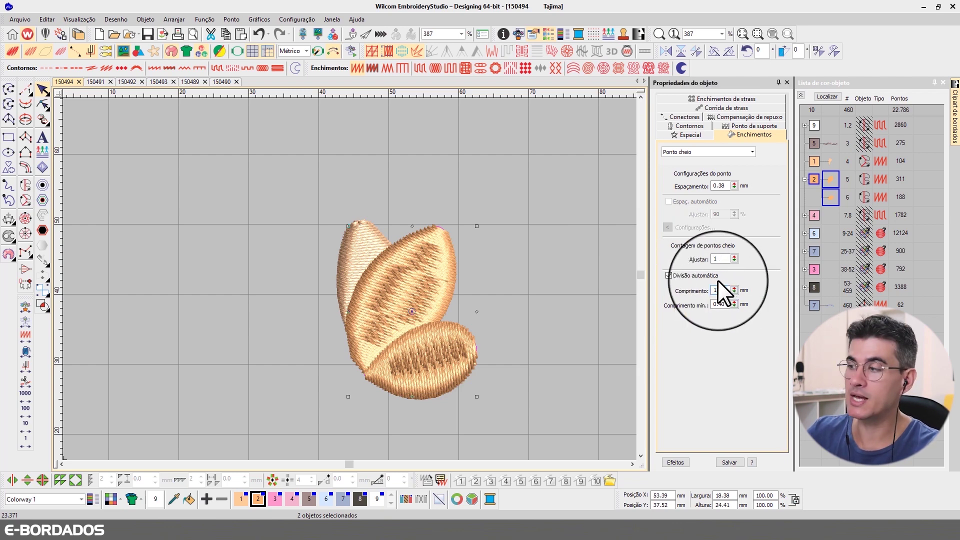
type("12")
key("Return")
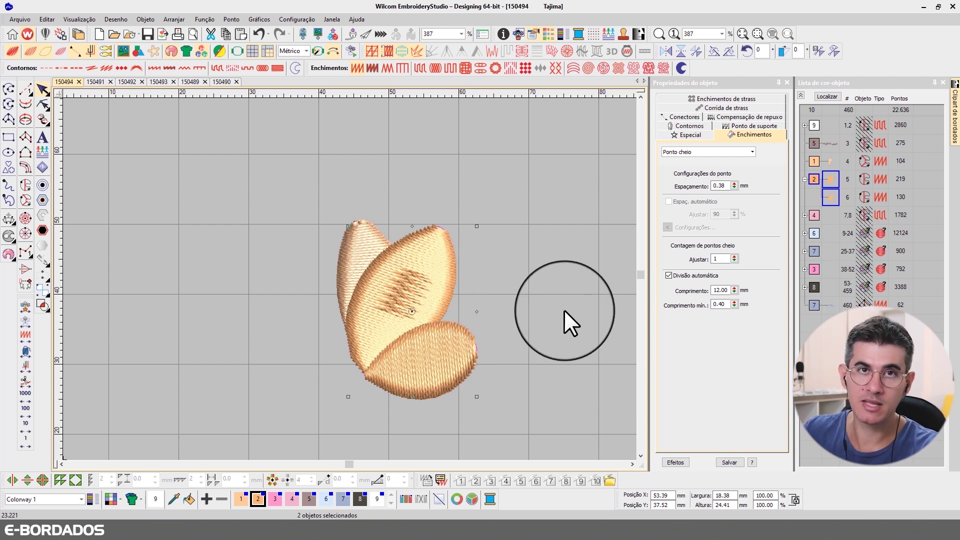
double_click(720, 290)
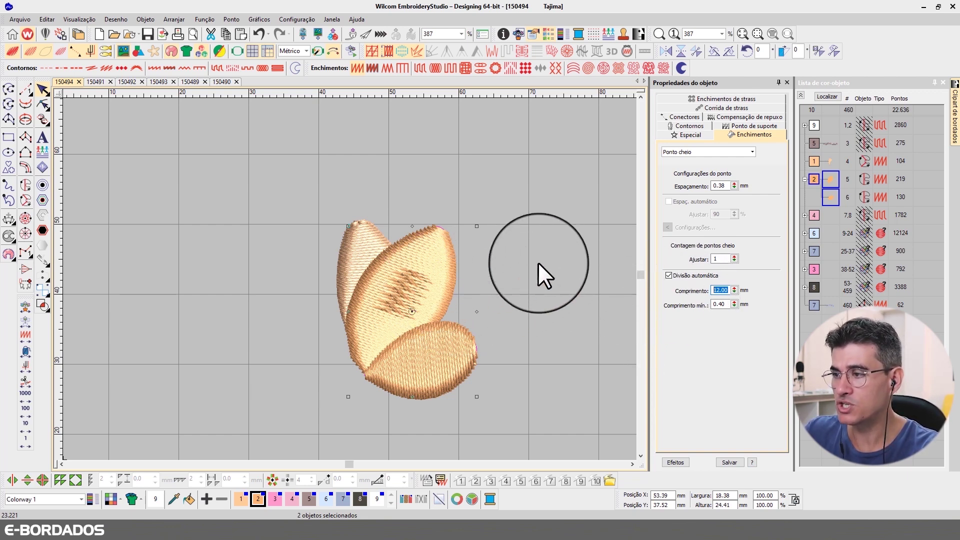
Measure the width of the large upper wing across its split stitches
left_click(383, 279)
key("m")
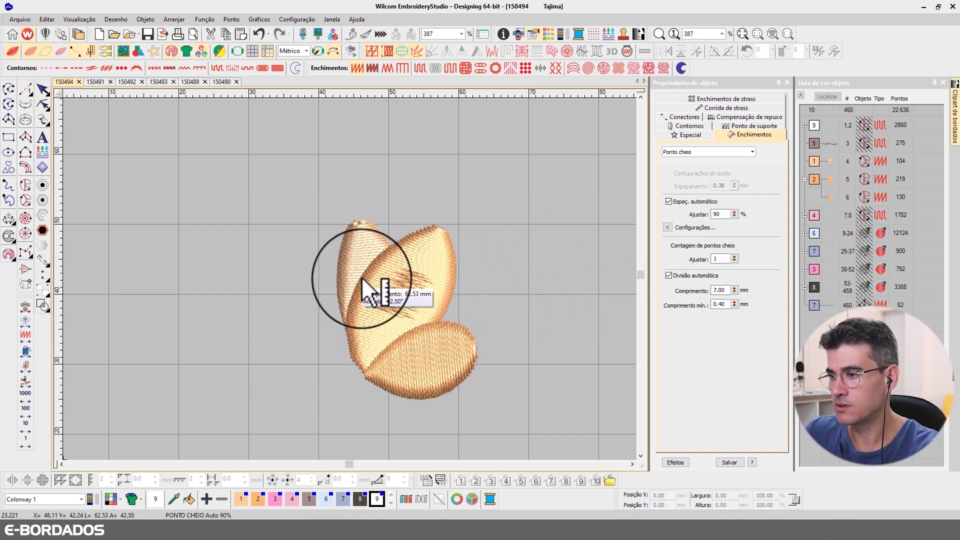
left_click_drag(362, 279, 445, 315)
left_click(43, 88)
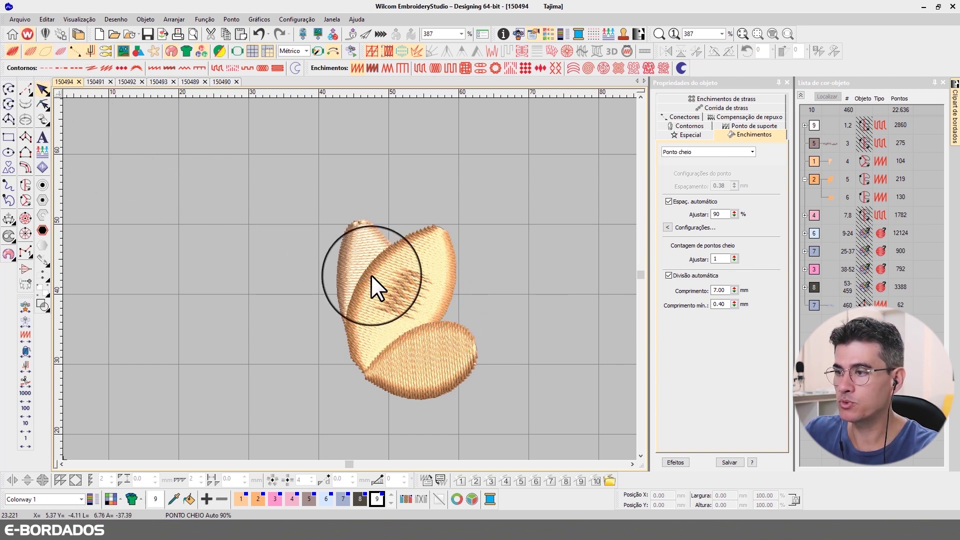
Reselect both colour 2 wings and check their automatic split length
left_click(380, 295)
left_click(416, 354, "ctrl")
double_click(723, 290)
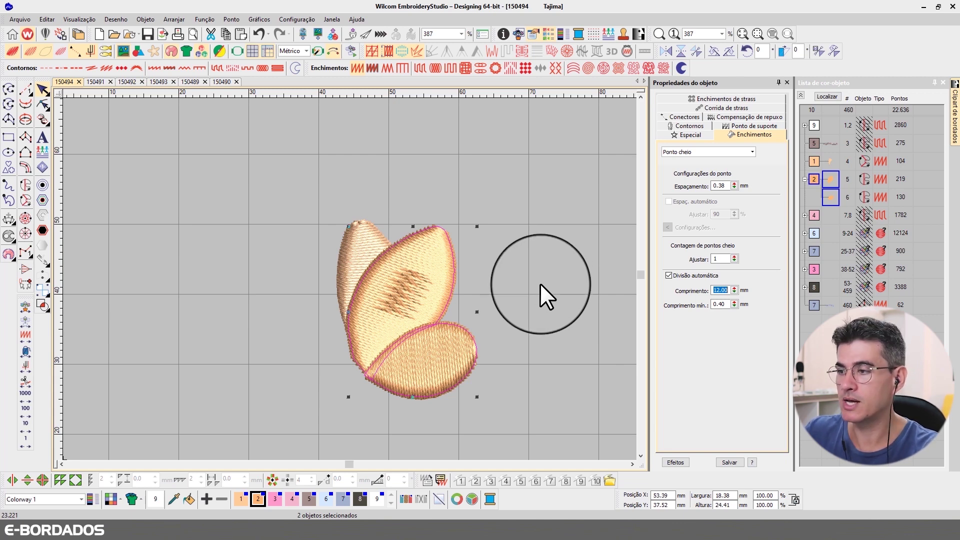
left_click(556, 287)
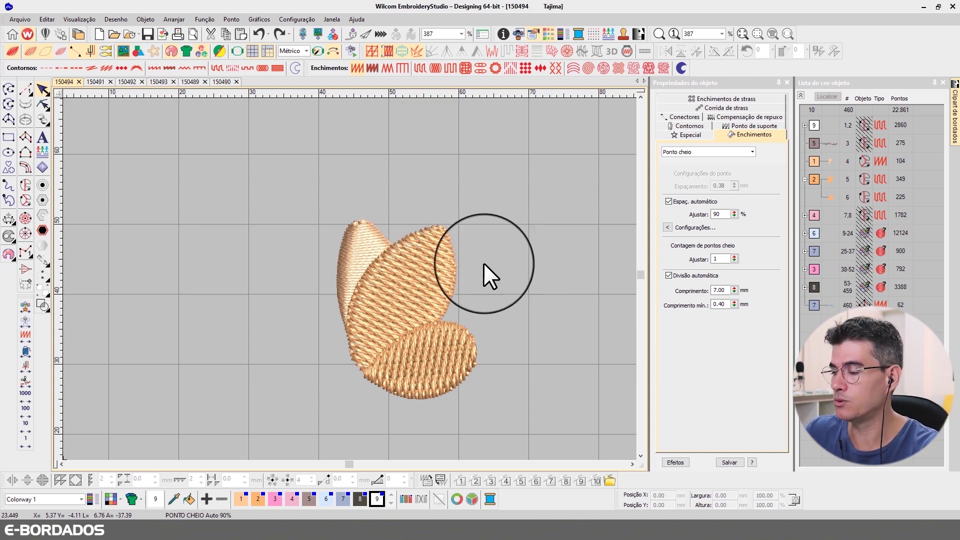
Check the Tatami fill spacing and the pull compensation of both colour 2 wings
left_click(473, 344)
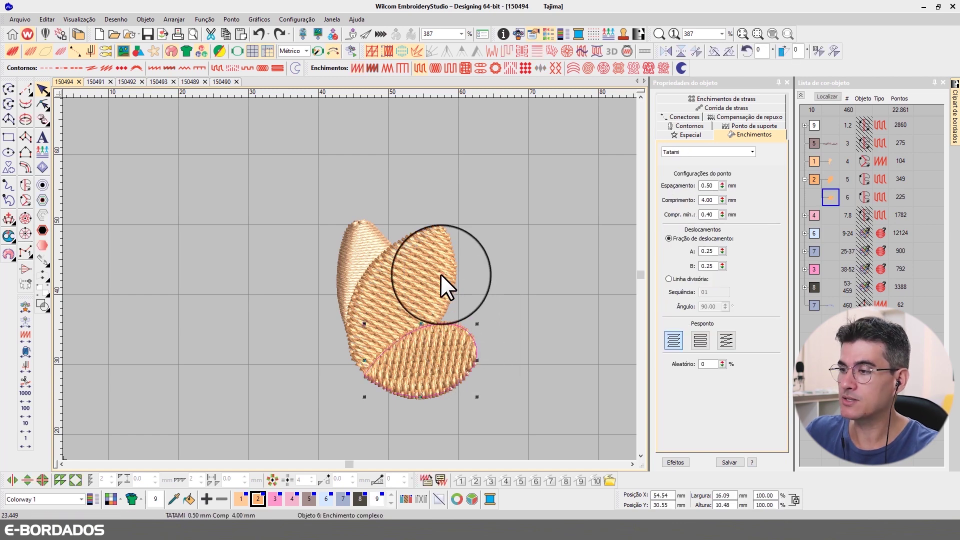
left_click(440, 274)
left_click(526, 308)
left_click(453, 341)
left_click(431, 286, "ctrl")
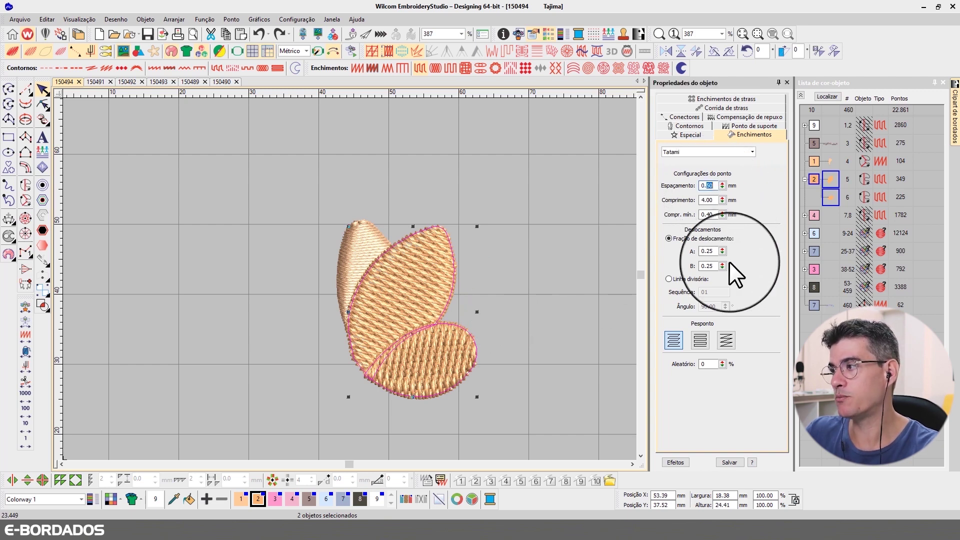
left_click(729, 116)
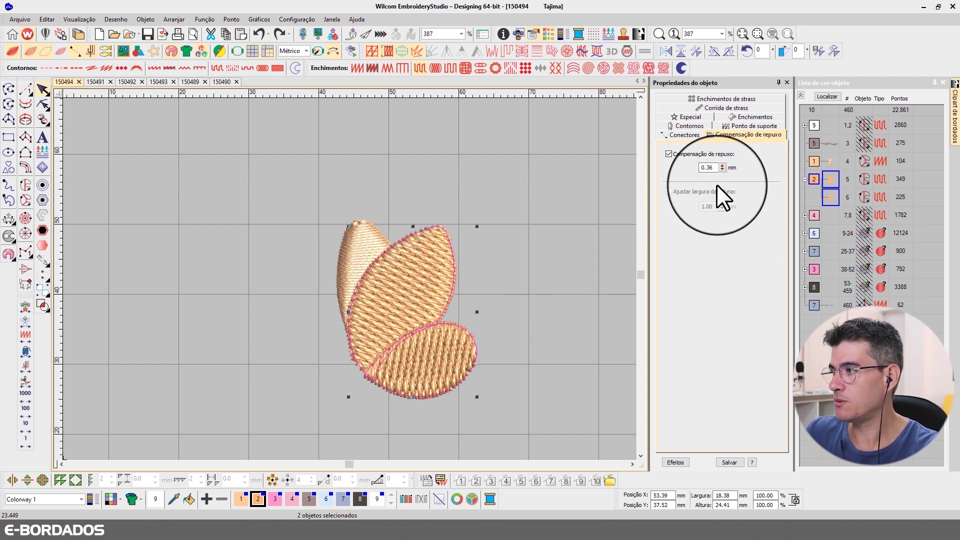
Examine the pull compensation and underlying stitches of the colour 1 back wing, and show the full design again
left_click(377, 227)
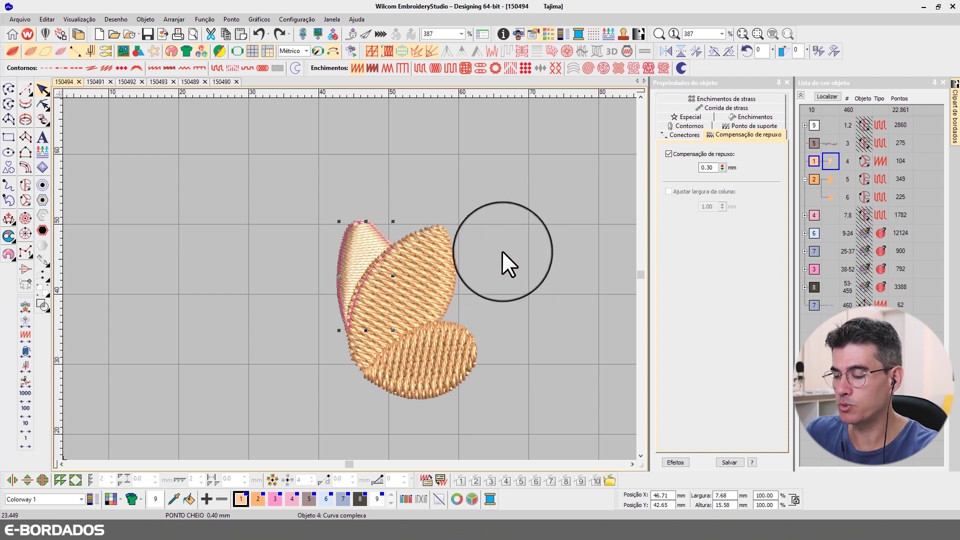
key("t")
key("t")
key("t")
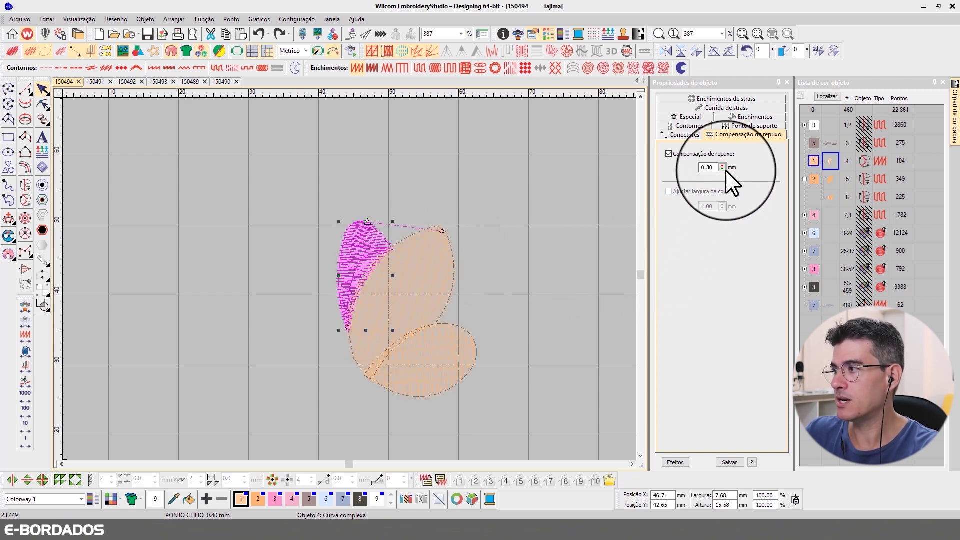
key("t")
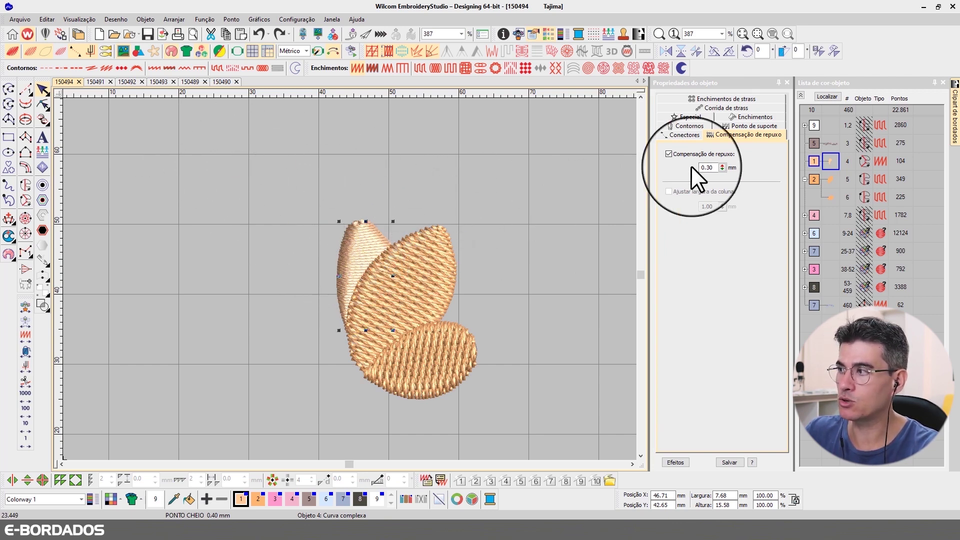
left_click(826, 97)
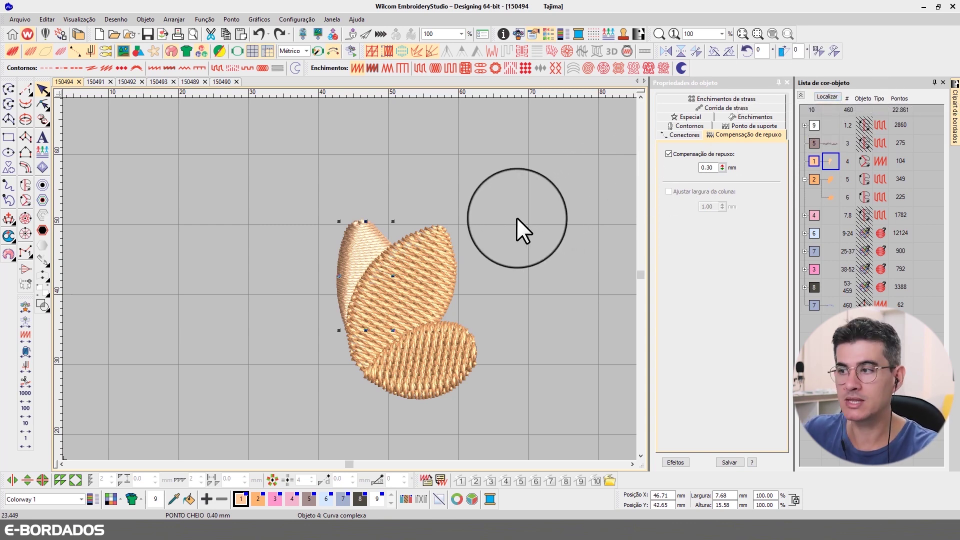
left_click(487, 220)
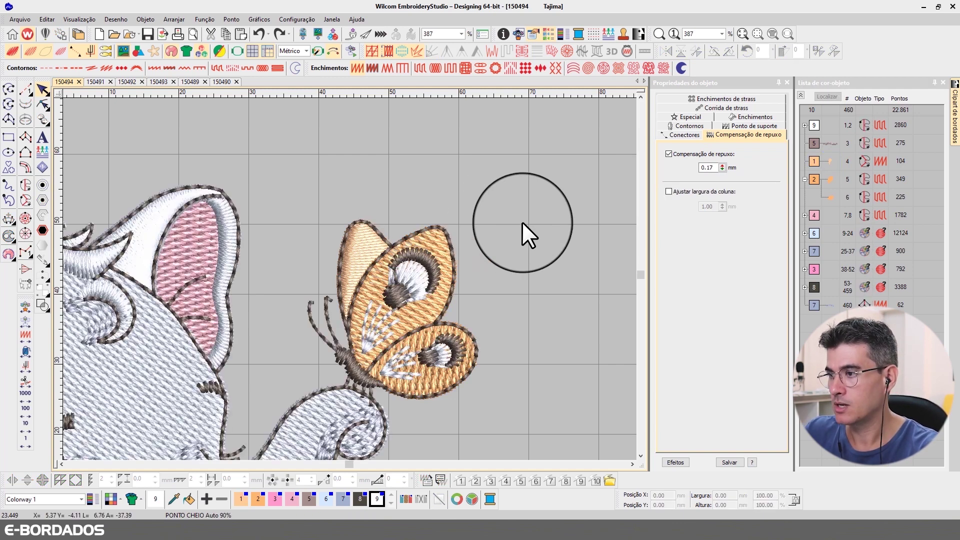